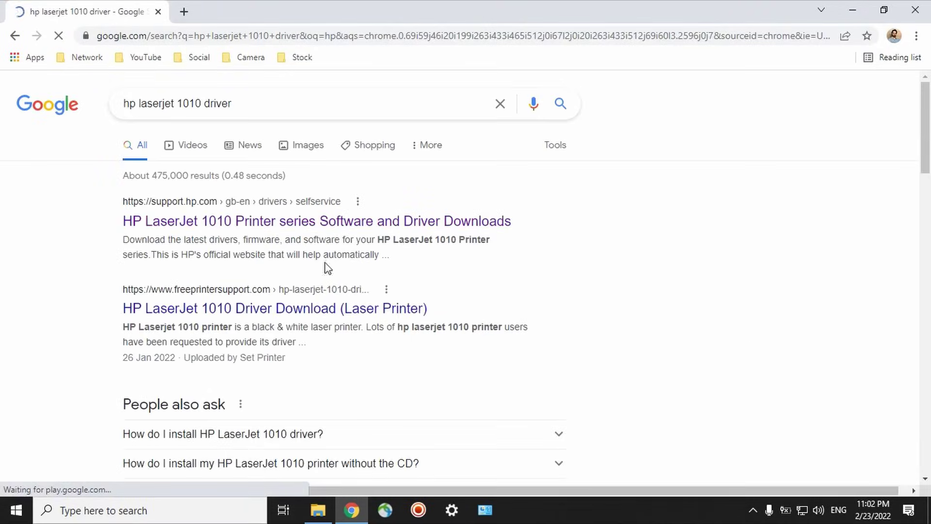
- Open HP's LaserJet 1010 series driver page from the search results and scroll down it
left_click(291, 227)
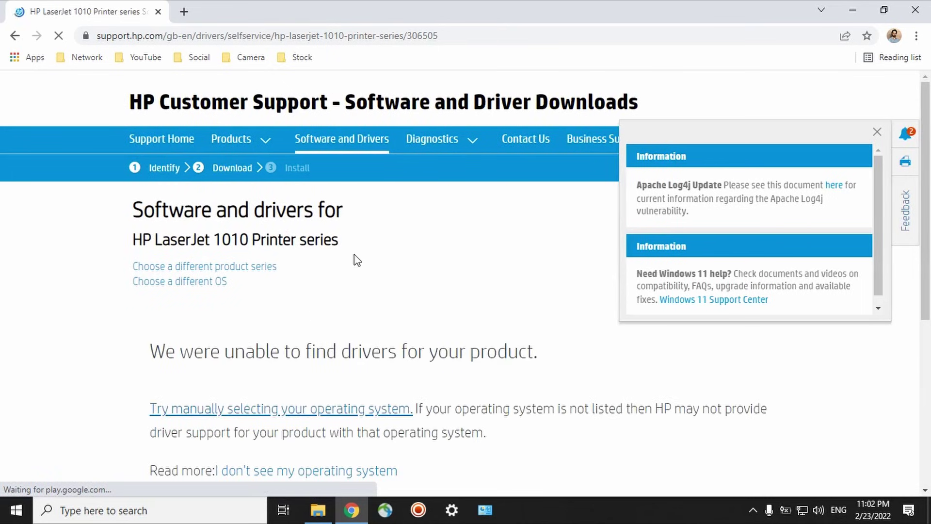
scroll(354, 254, "down", 3)
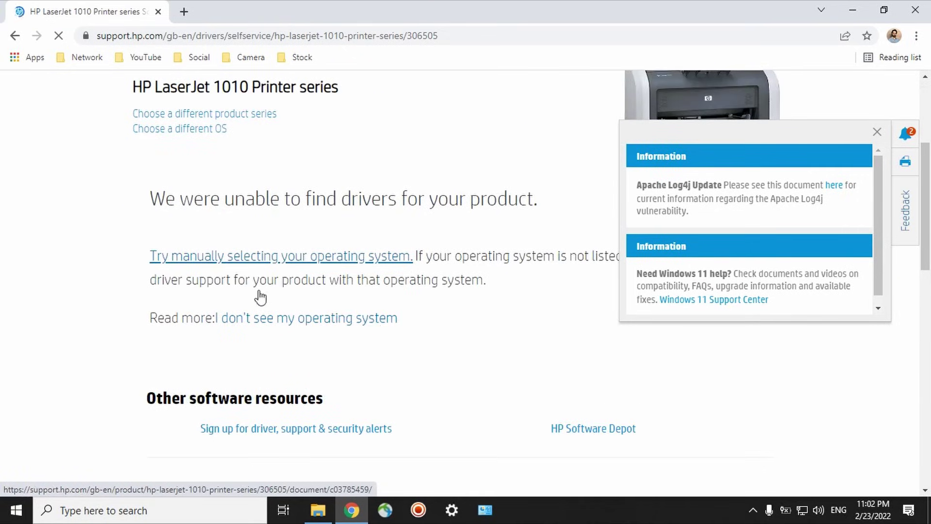
- Manually set the operating system to Windows, Windows Vista (64-bit), and apply it
left_click(213, 261)
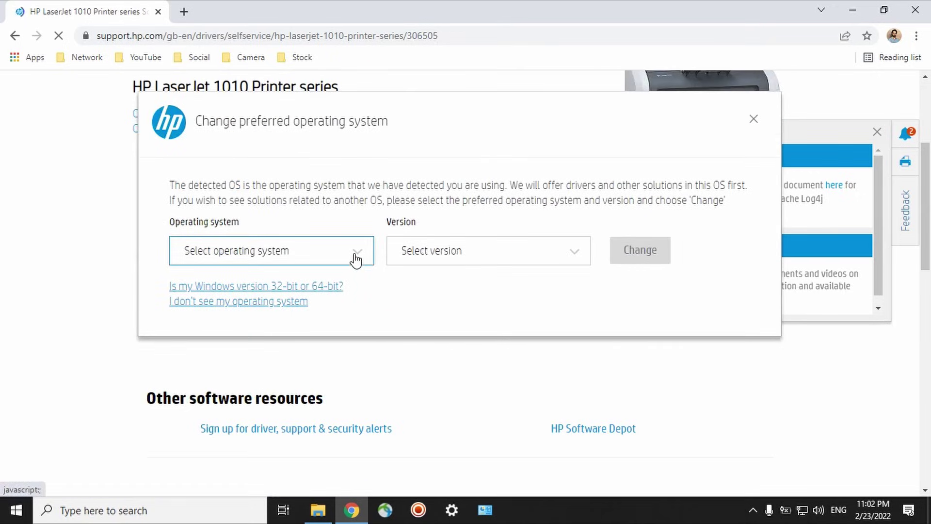
left_click(357, 260)
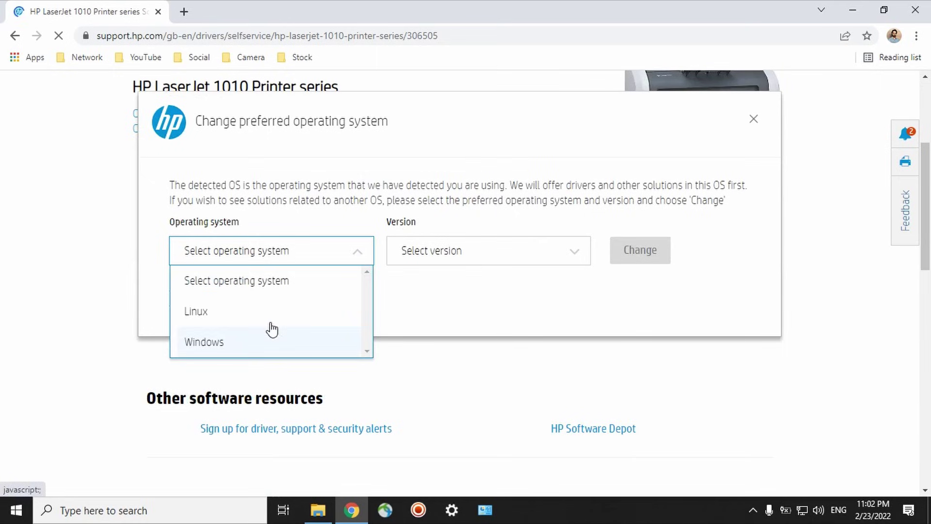
left_click(264, 348)
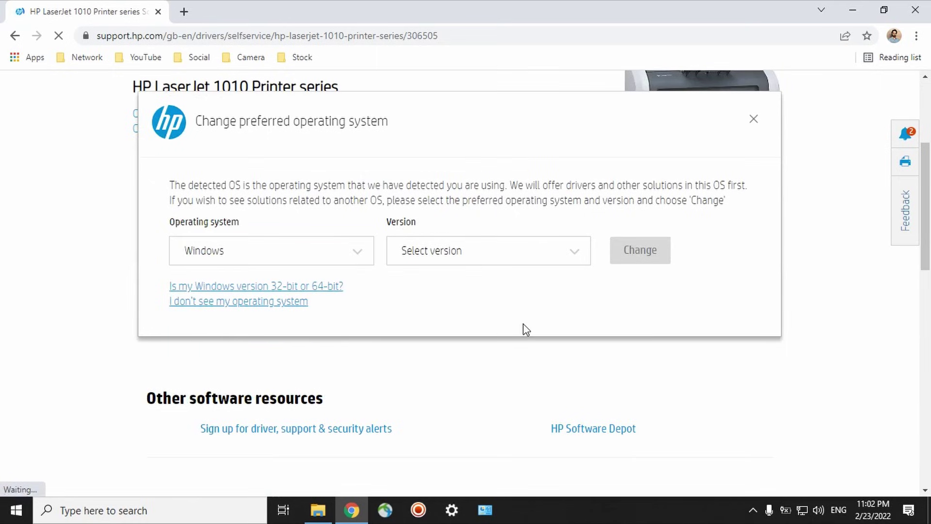
left_click(567, 261)
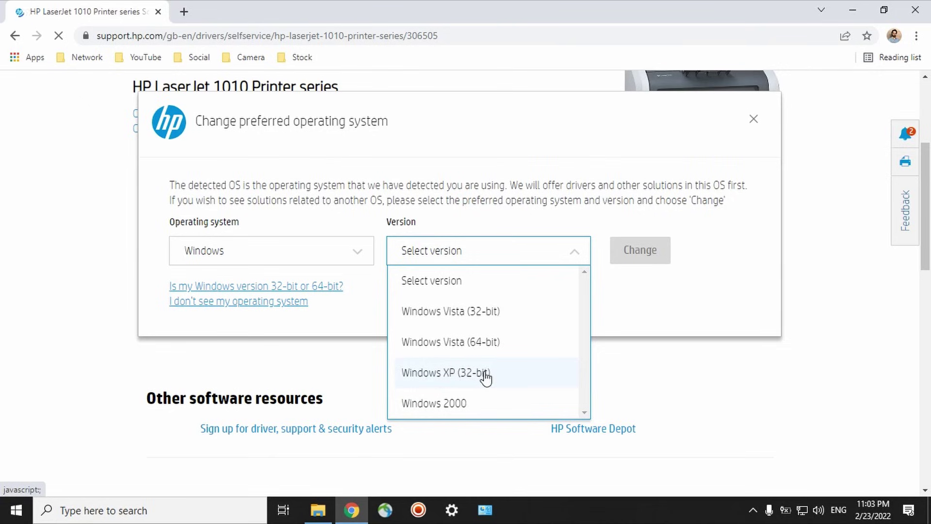
left_click(480, 345)
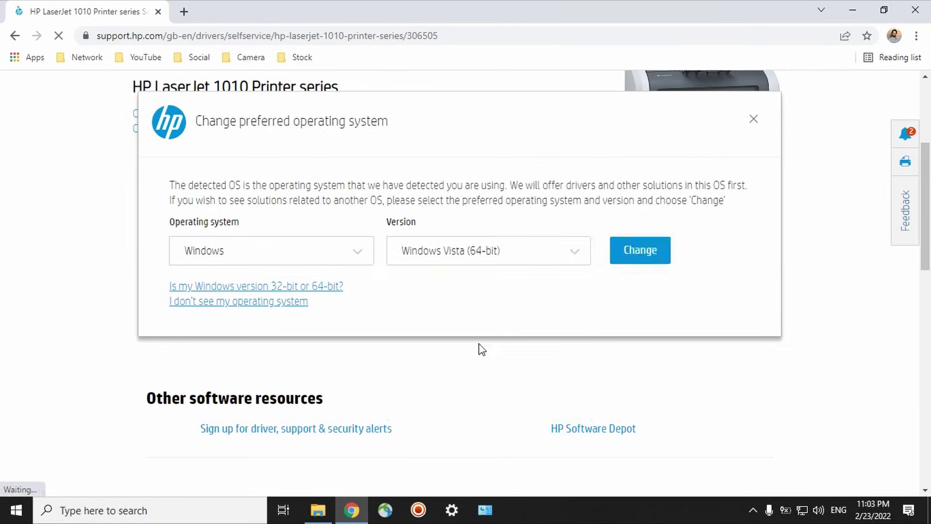
left_click(637, 250)
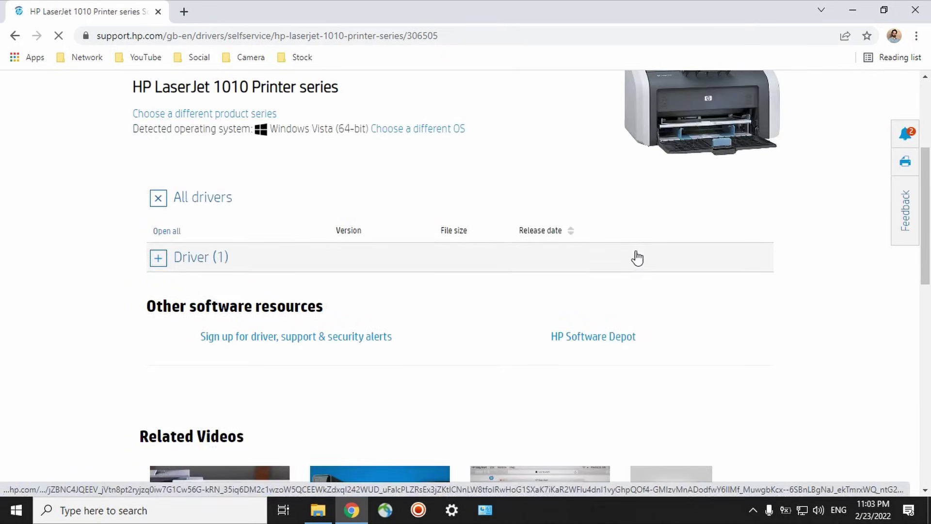
- Save the HP LaserJet 1010/1012/1015 Host Based Driver zip from Basic Drivers to the Desktop
left_click(158, 260)
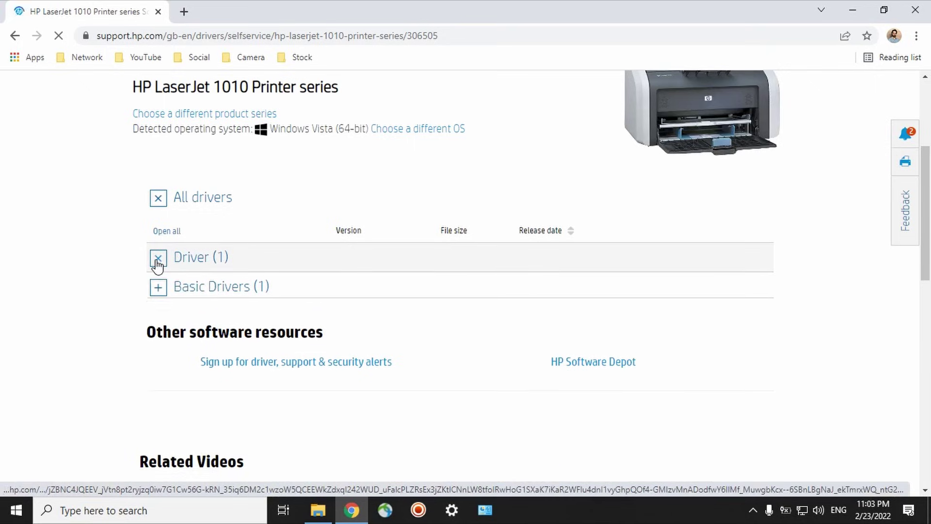
left_click(159, 289)
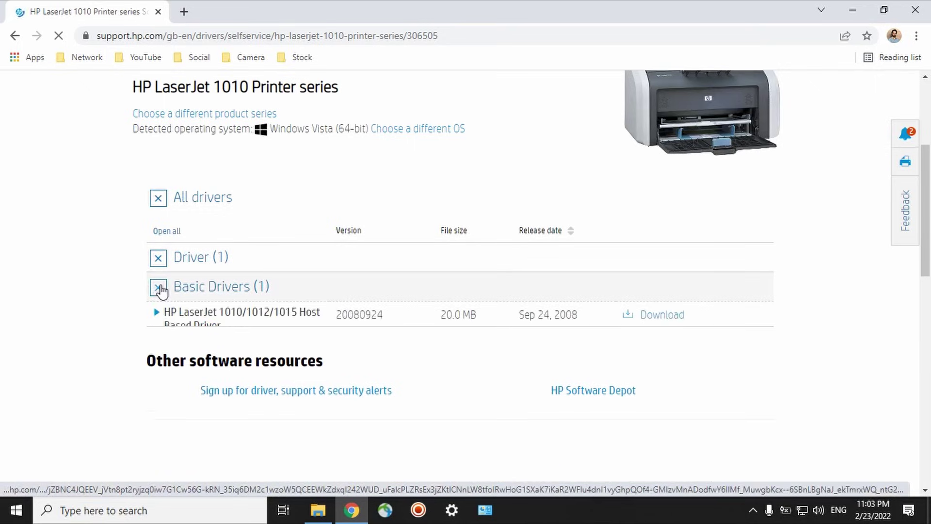
left_click(663, 318)
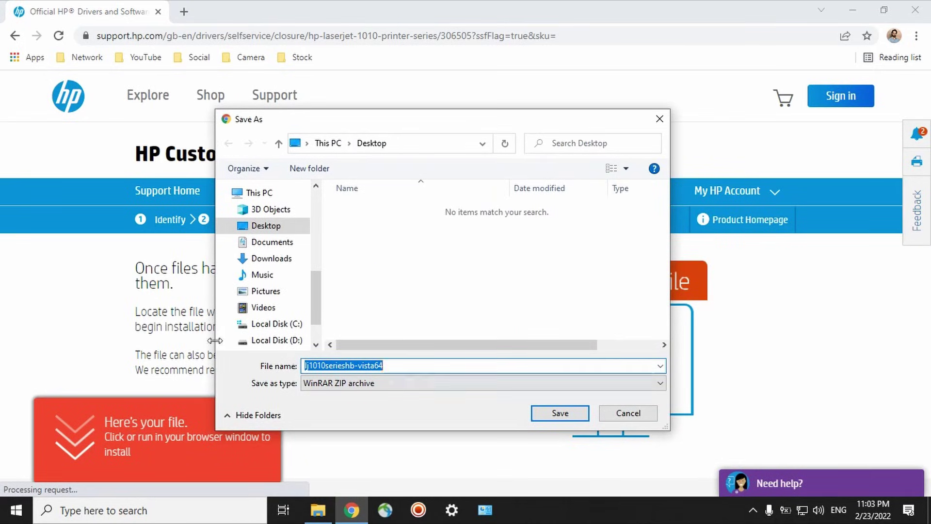
left_click(561, 410)
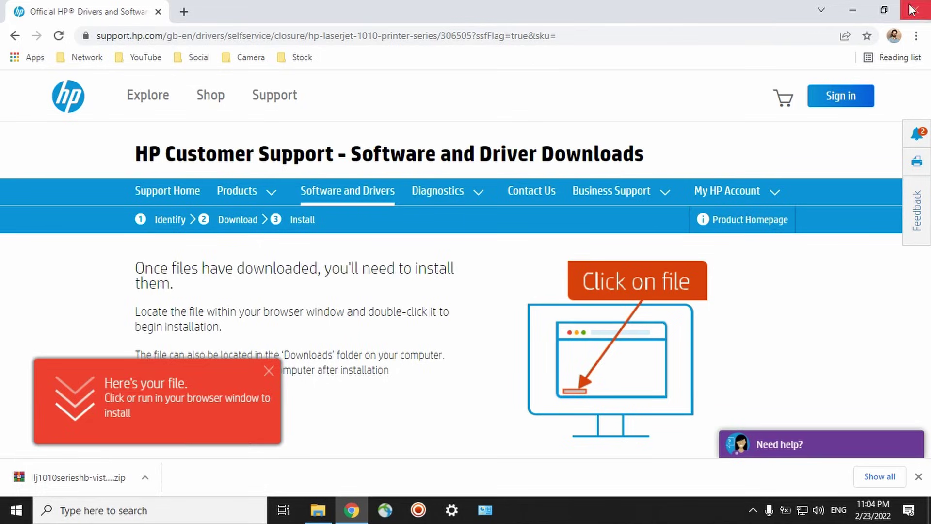
- Extract lj1010serieshb-vista64.zip into a Desktop folder with WinRAR, then close WinRAR
left_click(854, 10)
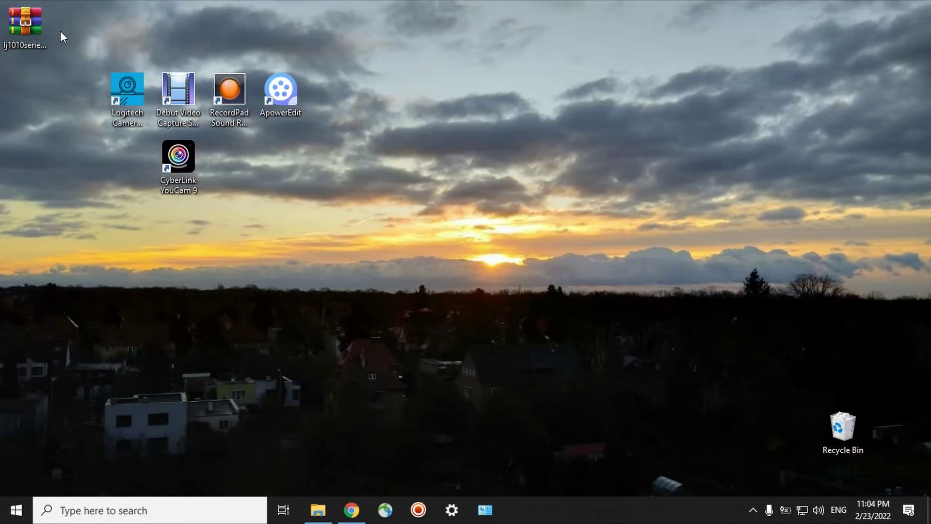
left_click_drag(25, 19, 422, 215)
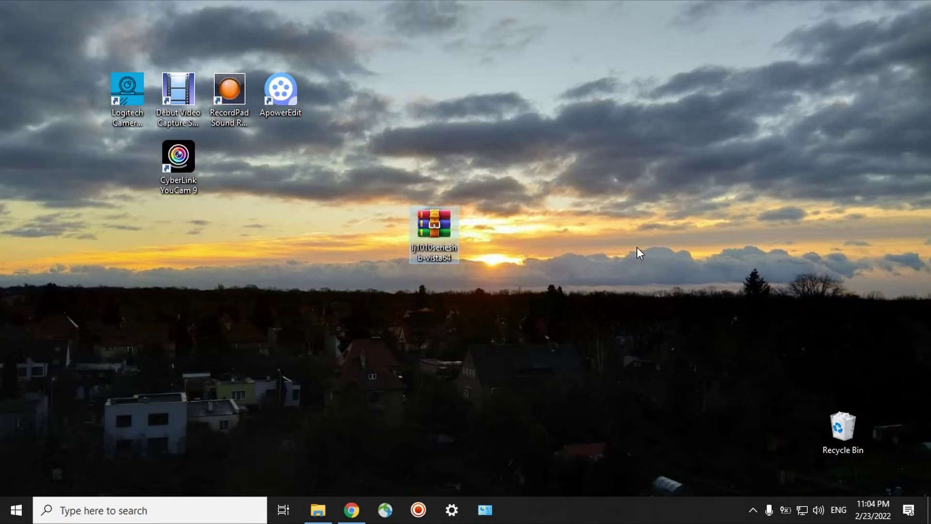
double_click(433, 229)
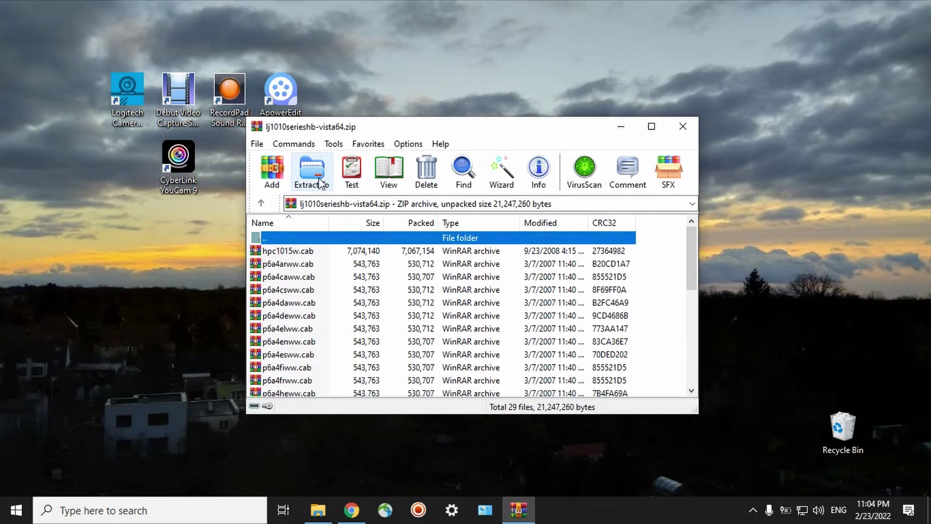
left_click(312, 172)
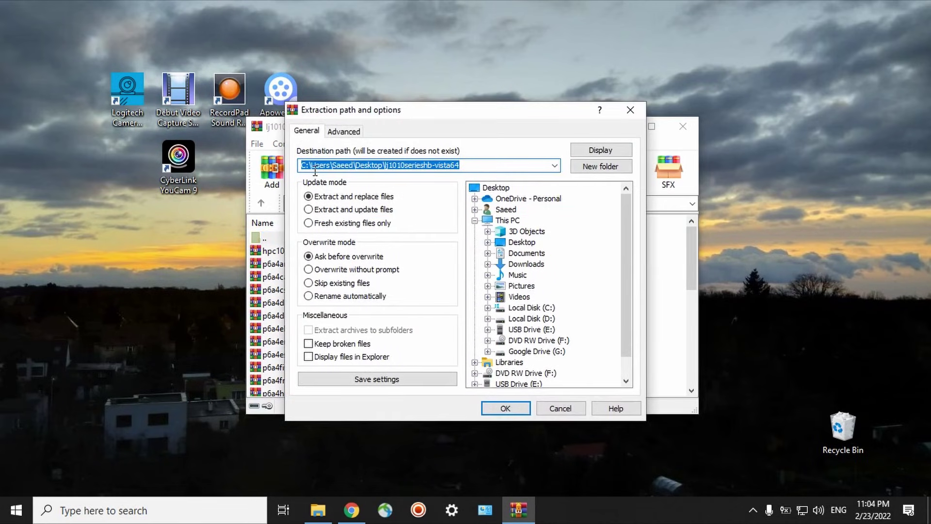
left_click(508, 410)
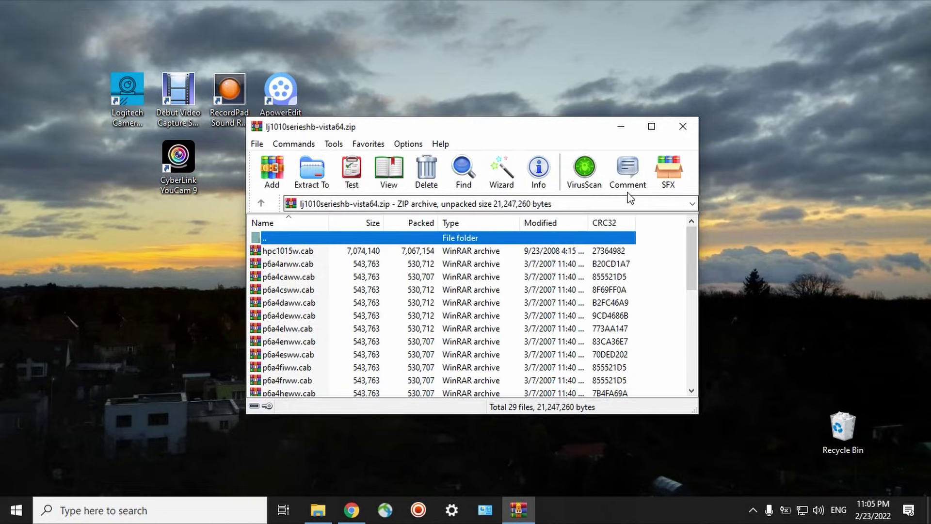
left_click(683, 127)
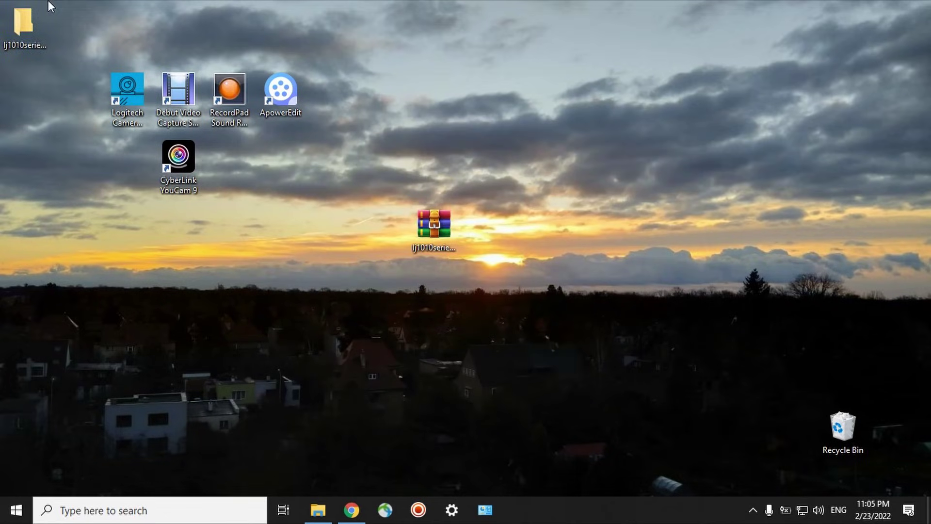
left_click_drag(23, 22, 499, 225)
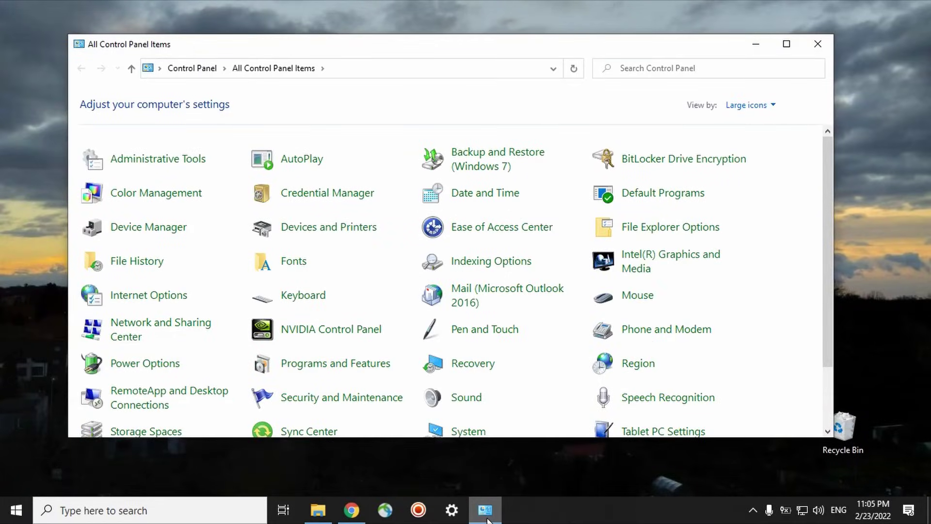
- Keep Control Panel in Large icons view and open Devices and Printers
left_click(772, 108)
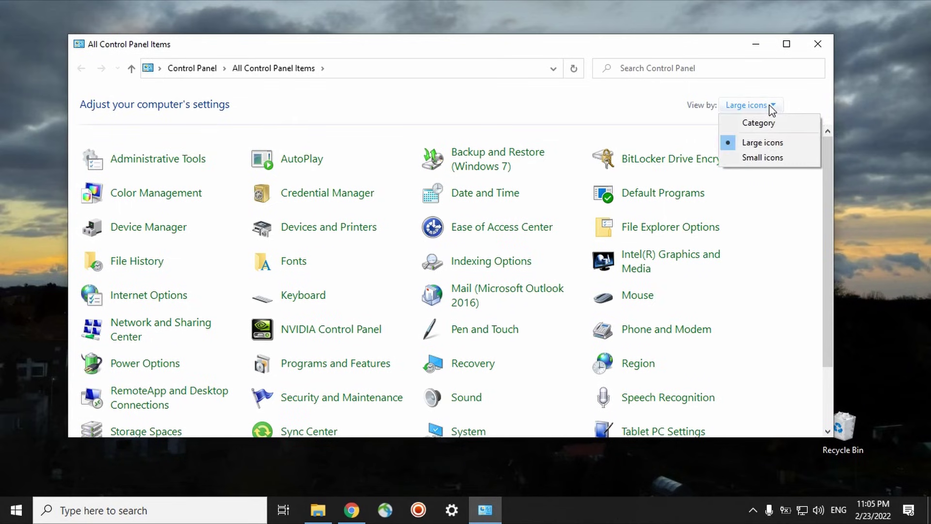
left_click(767, 141)
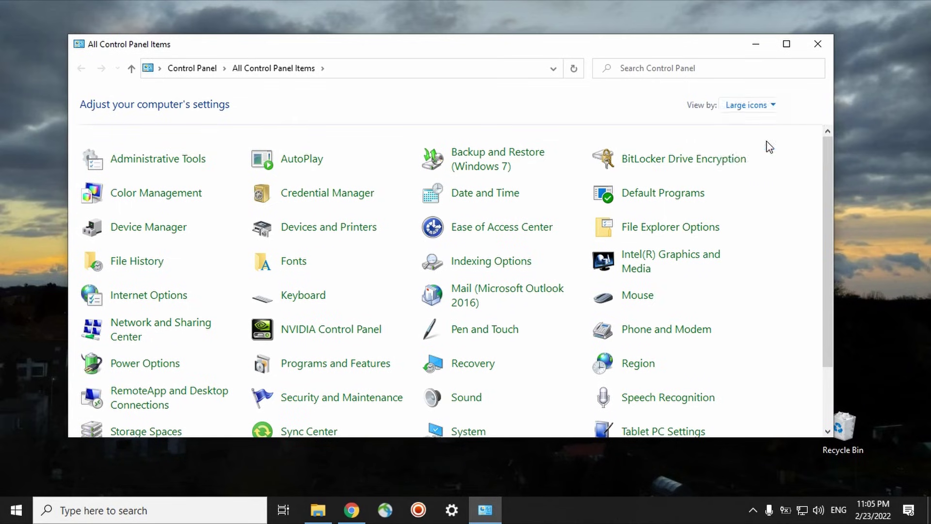
left_click(341, 233)
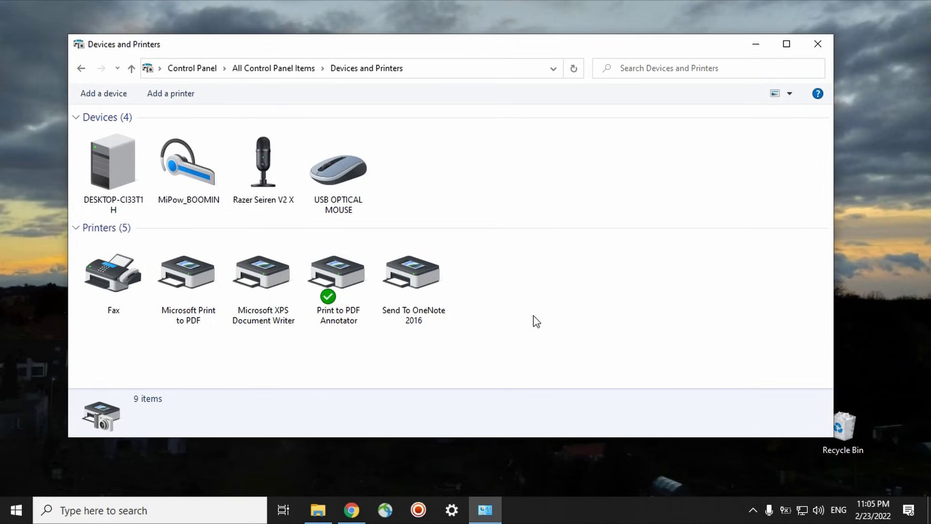
- Inspect the Send To OneNote 2016 printer's actions, then close Devices and Printers
left_click(426, 290)
right_click(428, 293)
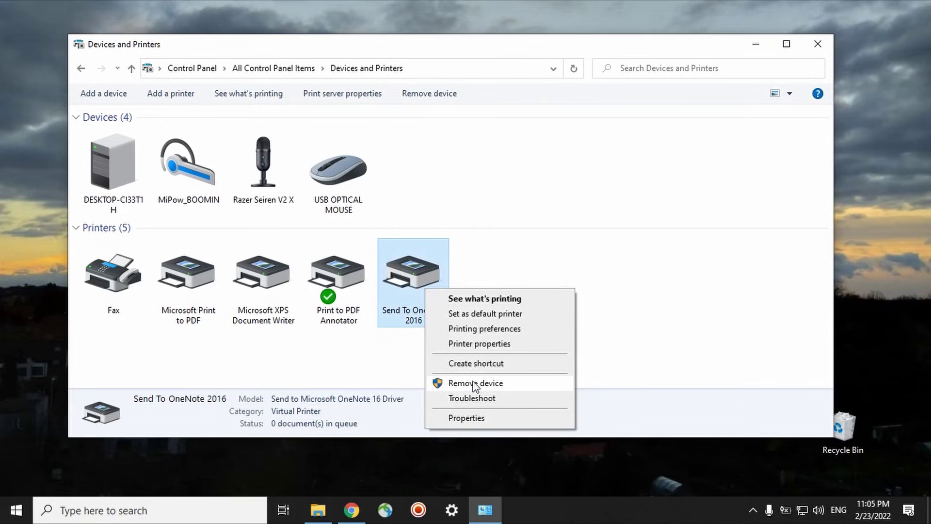
left_click(639, 321)
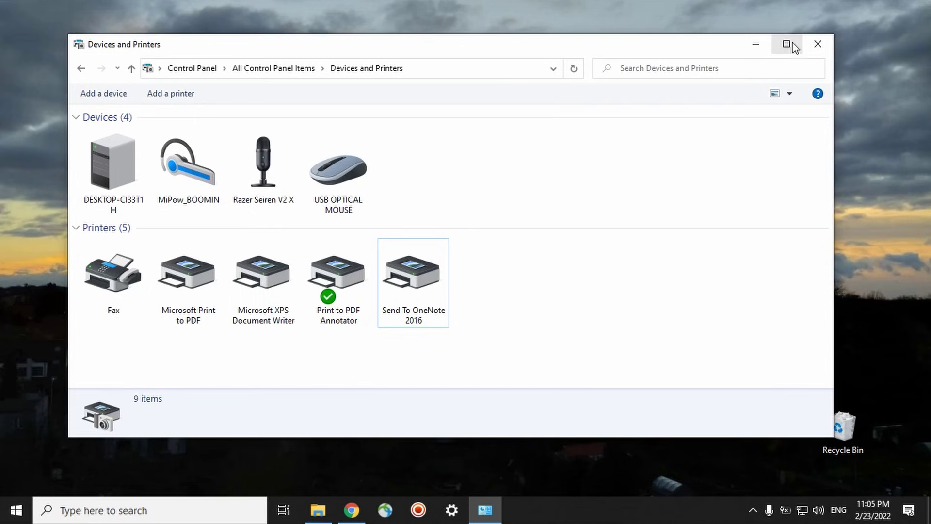
left_click(816, 45)
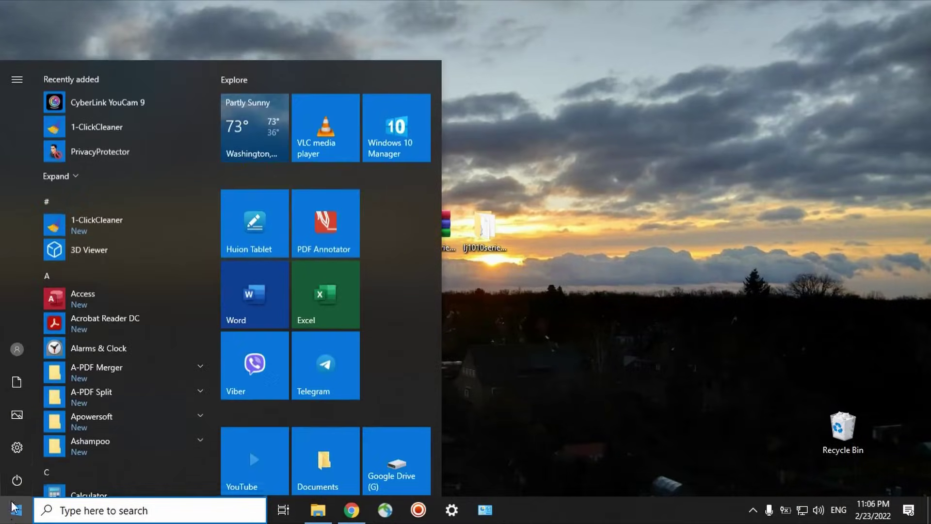
- Restart Windows and reopen Devices and Printers, scrolled to the top of the list
left_click(17, 480)
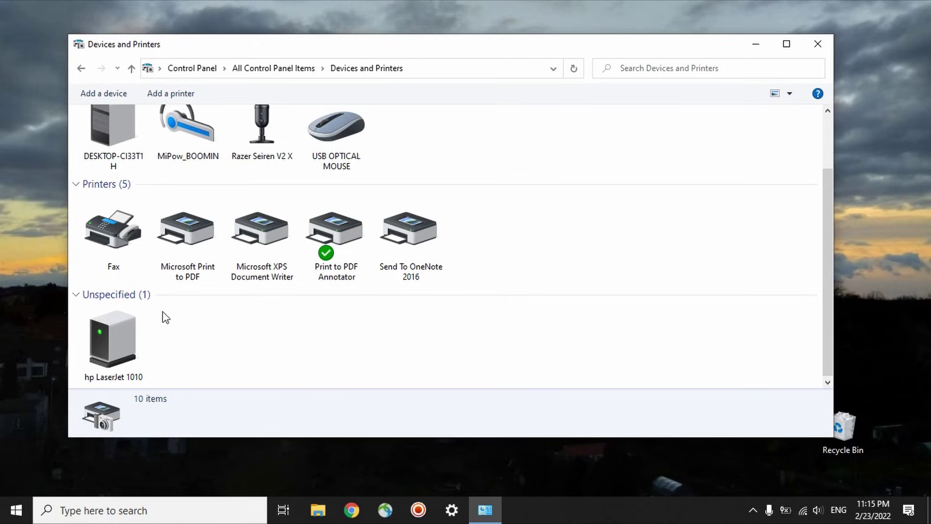
scroll(166, 317, "up", 2)
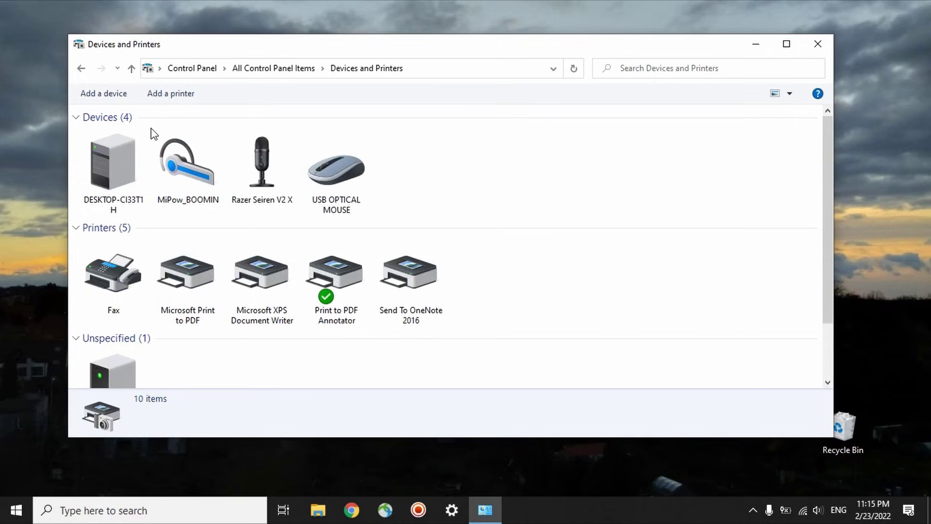
- Start Add a printer and choose a local printer with manual settings
left_click(175, 95)
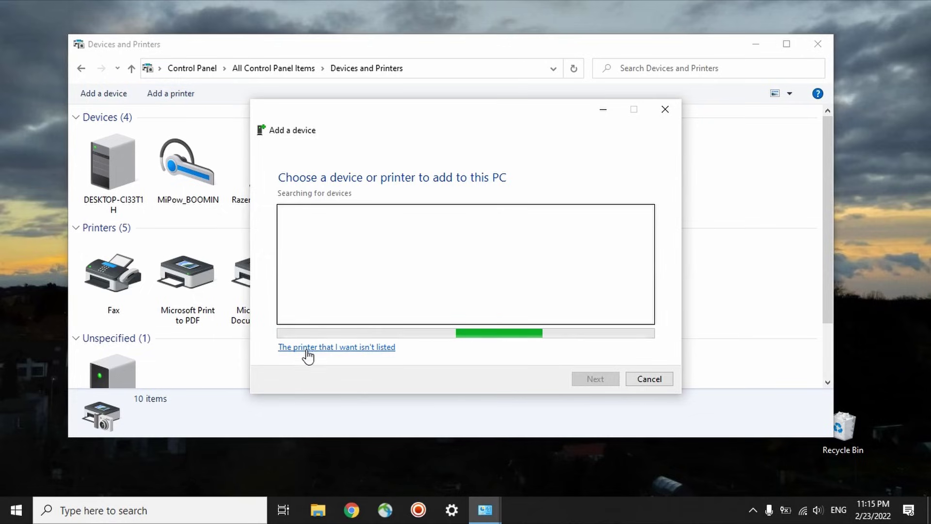
left_click(306, 352)
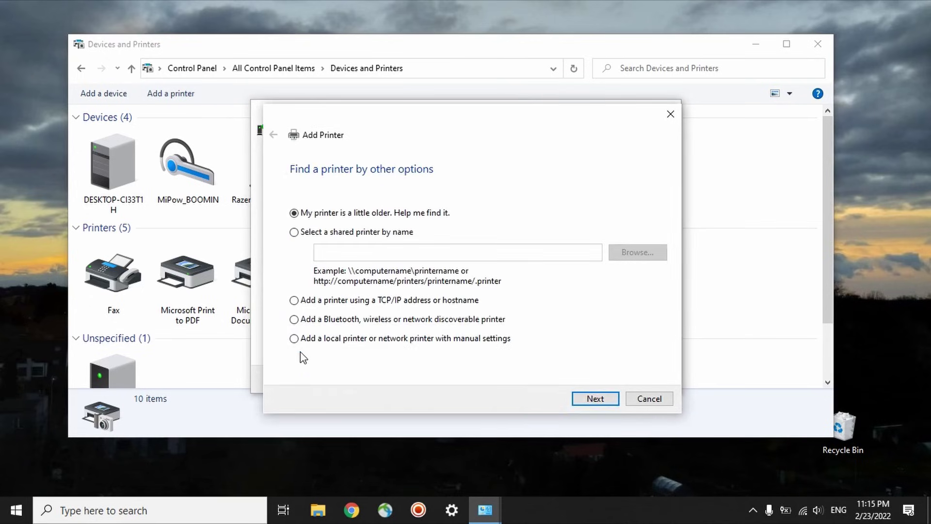
left_click(294, 339)
left_click(589, 401)
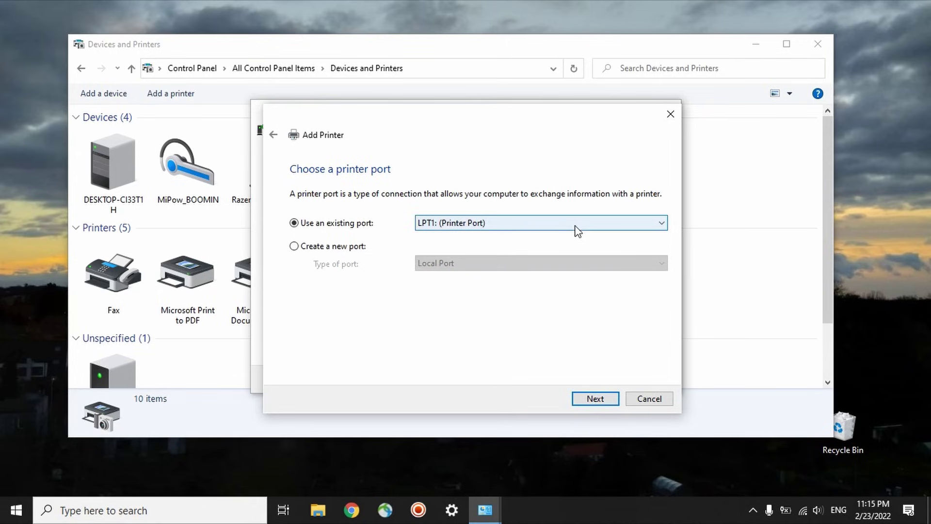
- Use the existing USB001 (Virtual printer port for USB) port for the new printer
left_click(576, 230)
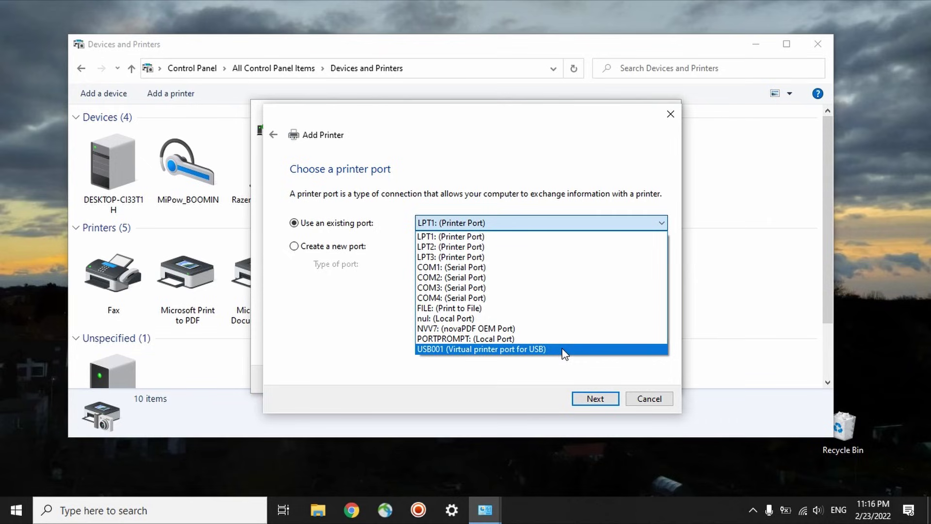
left_click(504, 350)
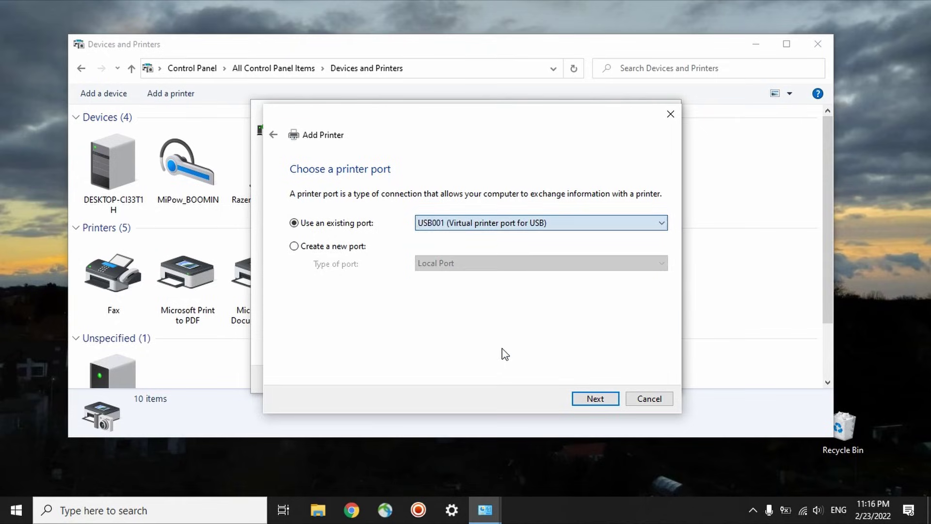
left_click(591, 399)
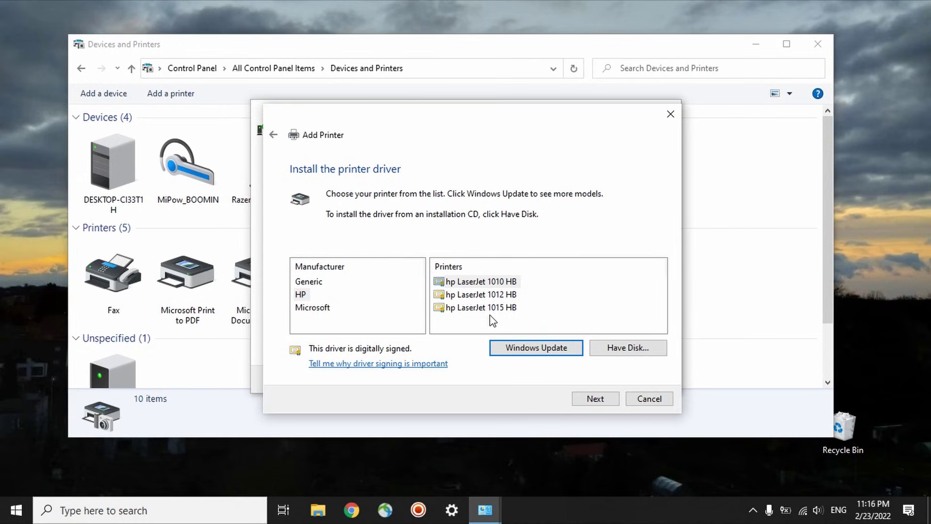
- Load drivers via Have Disk from hpc1015w.inf in the Desktop's lj1010serieshb-vista64 folder
left_click(627, 355)
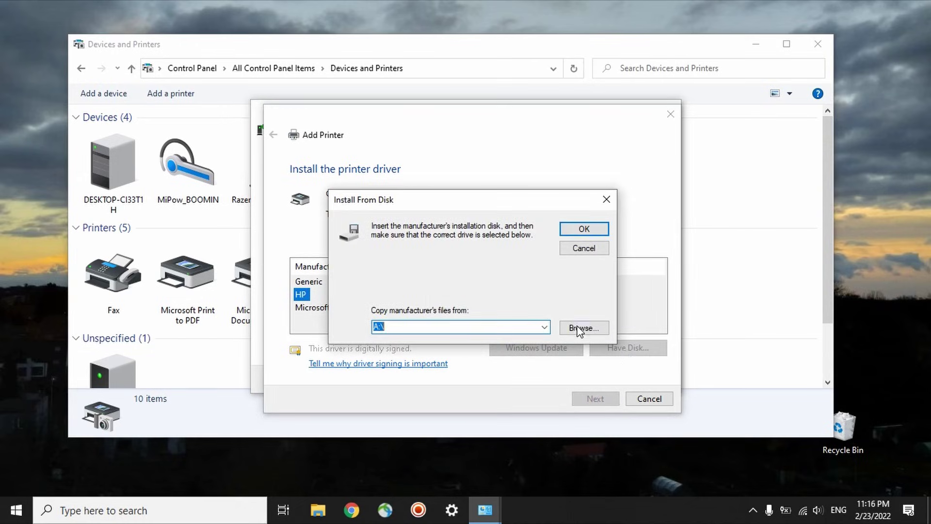
left_click(578, 329)
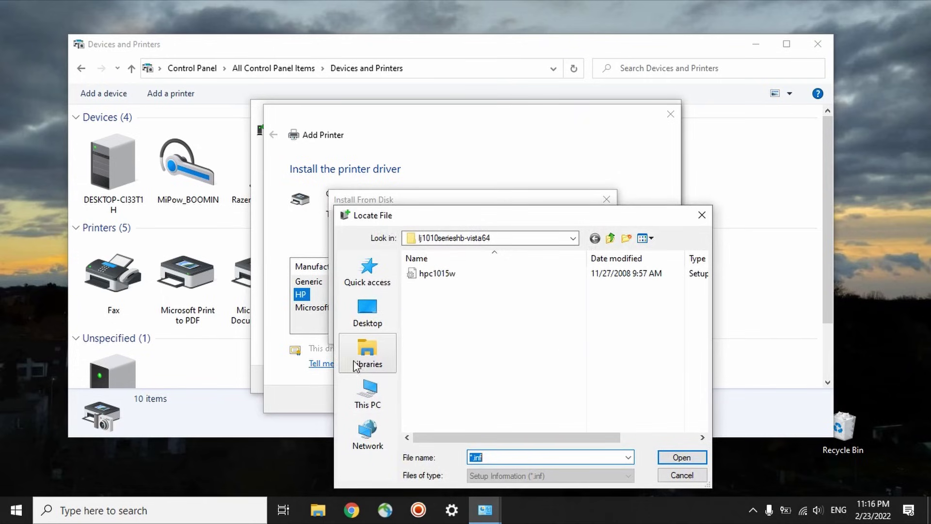
left_click(368, 314)
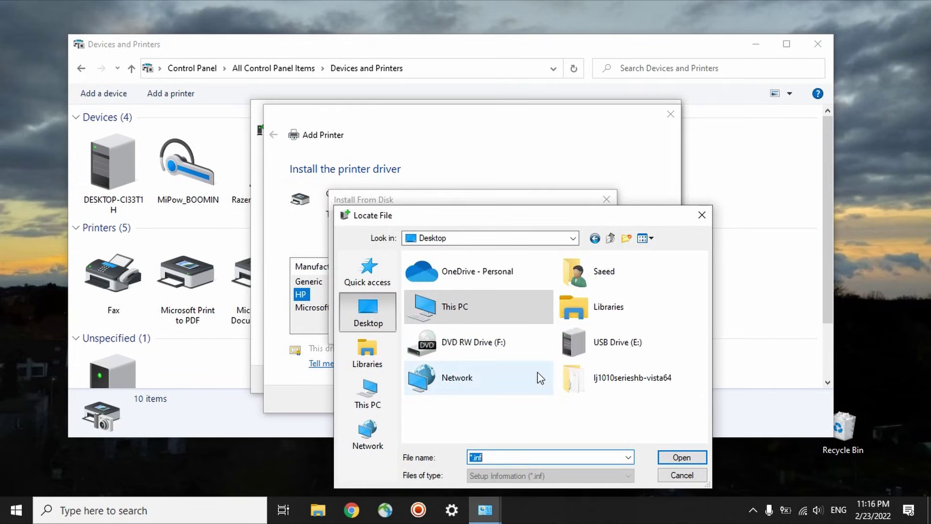
double_click(571, 383)
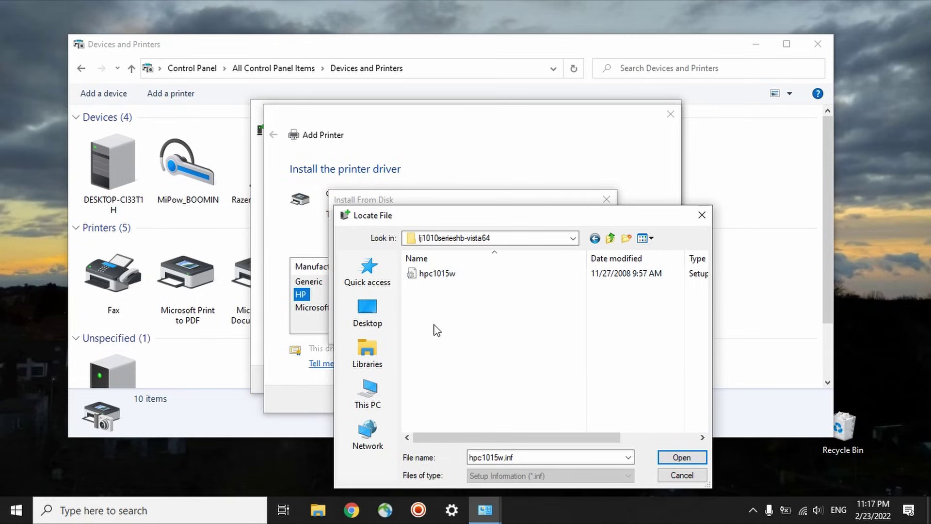
left_click(442, 273)
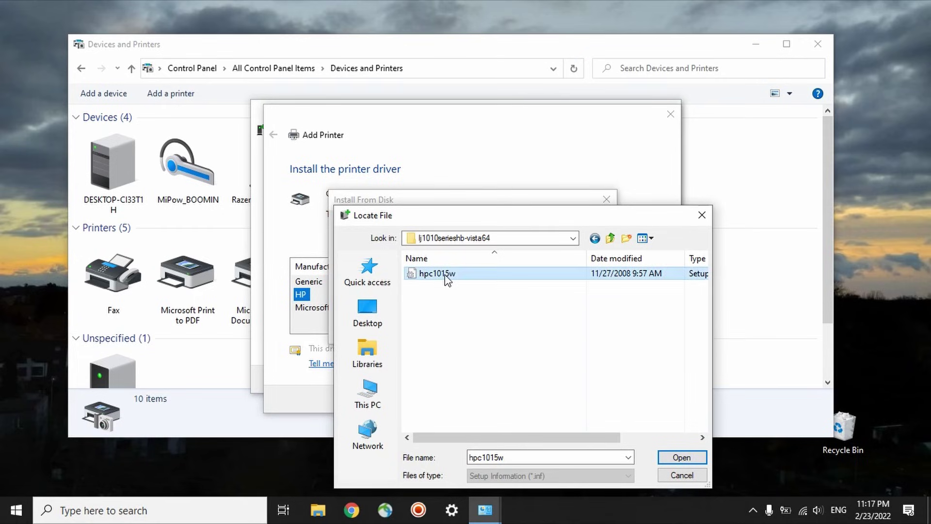
left_click(672, 461)
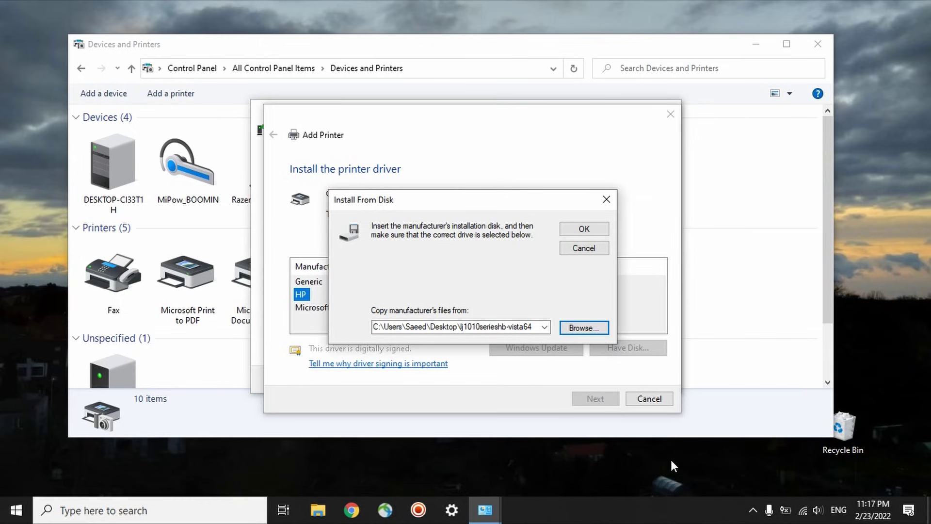
left_click(605, 232)
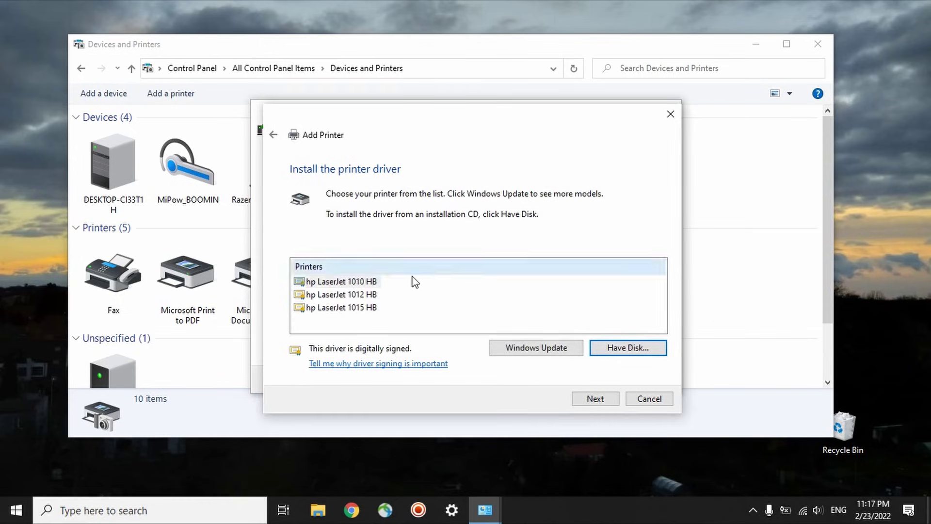
- Select the hp LaserJet 1010 HB driver and choose to replace the current driver
left_click(341, 284)
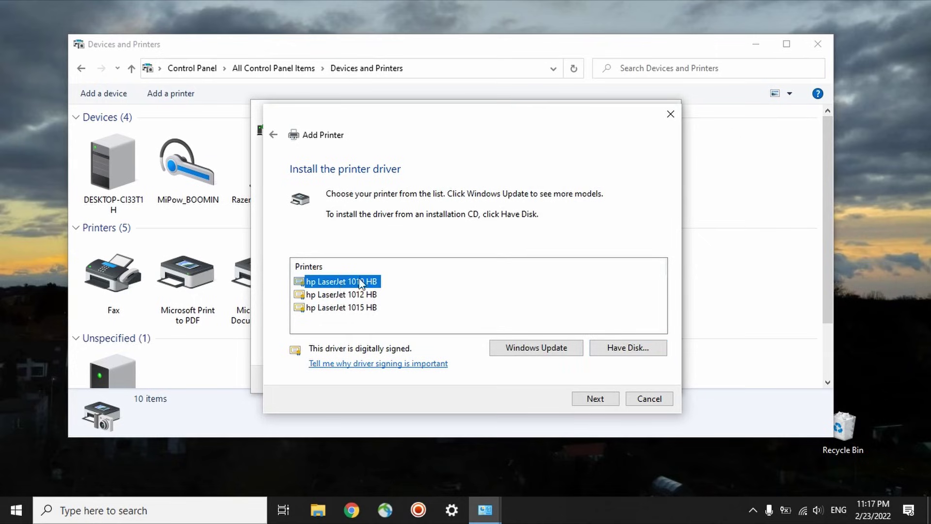
left_click(593, 402)
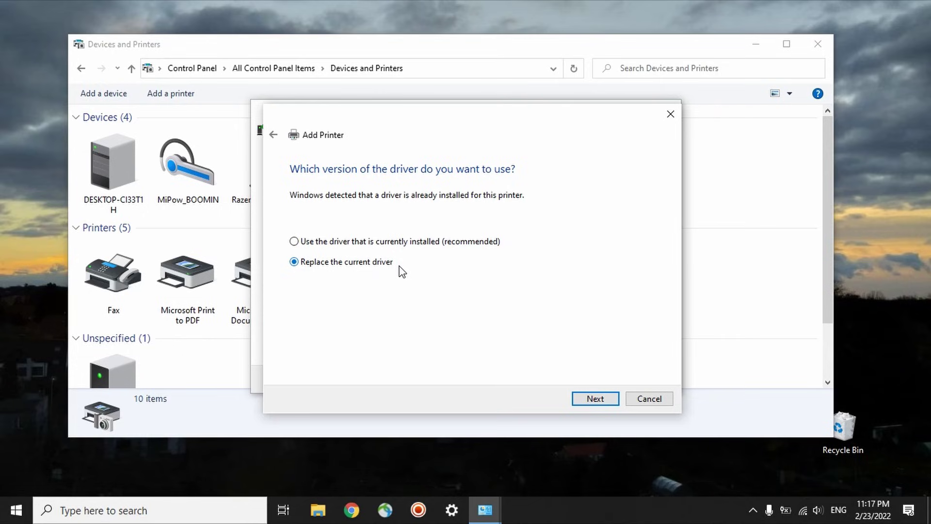
left_click(331, 244)
left_click(316, 265)
- Name the printer 'hp LaserJet 1010' by removing ' HB', then install it
left_click(590, 399)
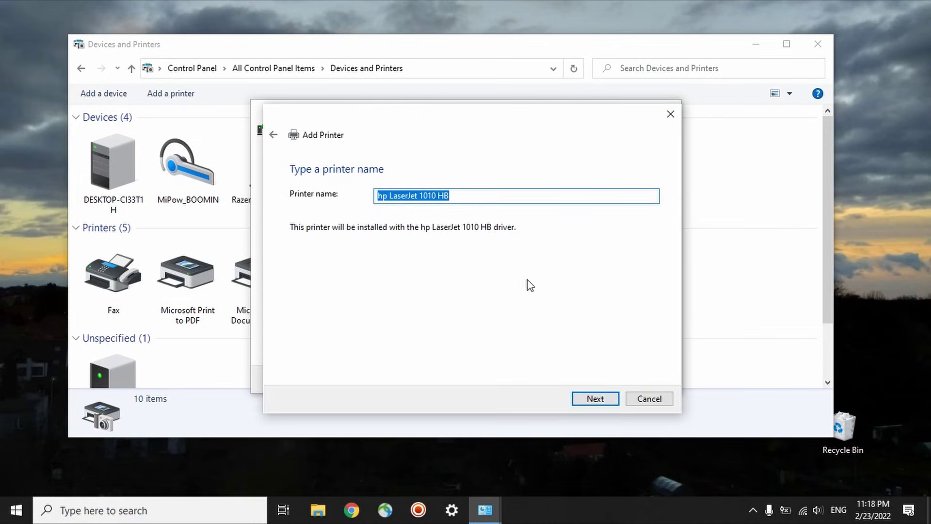
left_click(496, 191)
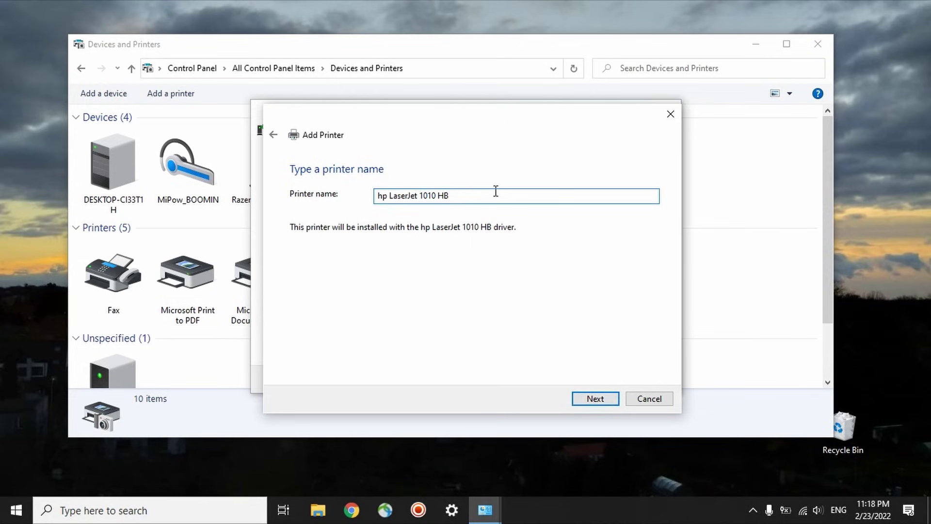
key("BackSpace")
key("BackSpace")
key("BackSpace")
left_click(596, 398)
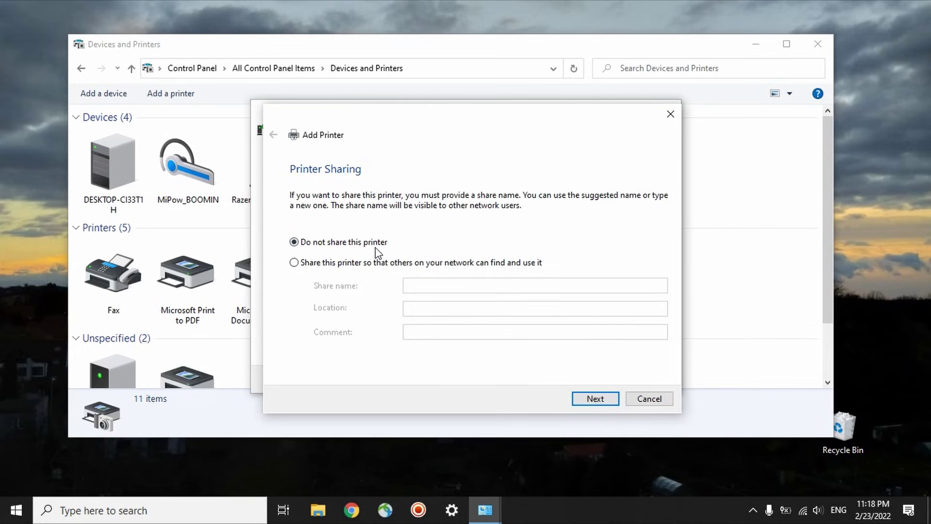
- Leave hp LaserJet 1010 unshared and finish on the success screen
left_click(604, 404)
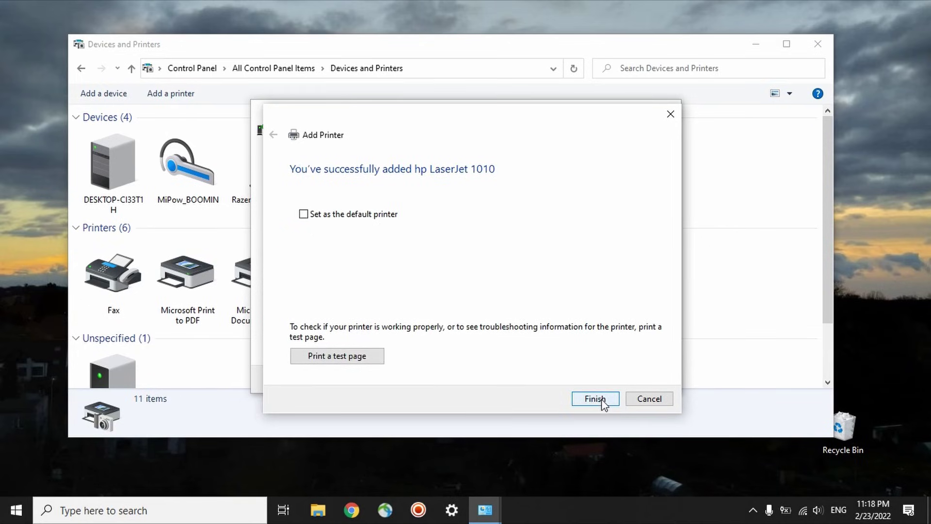